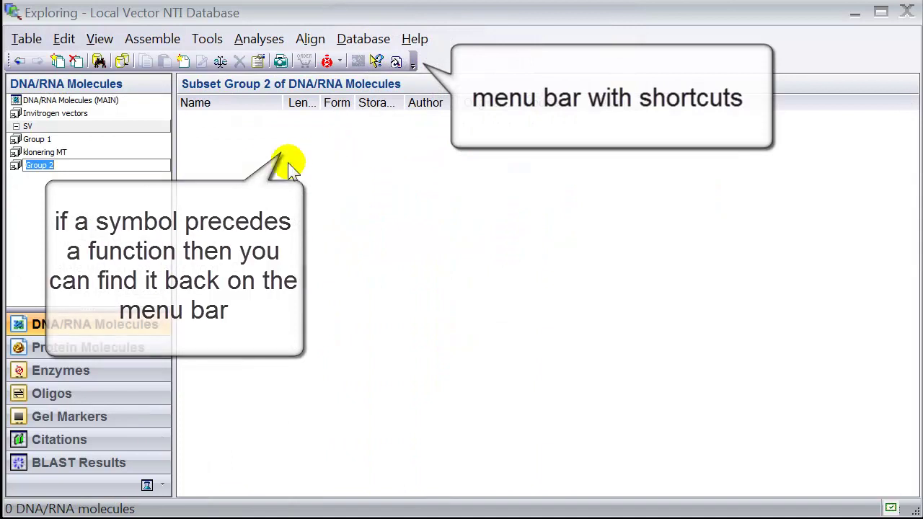
# Rename the newly created DNA/RNA subset Group 2 to "new subset DNA molecules"
pyautogui.click(84, 164)
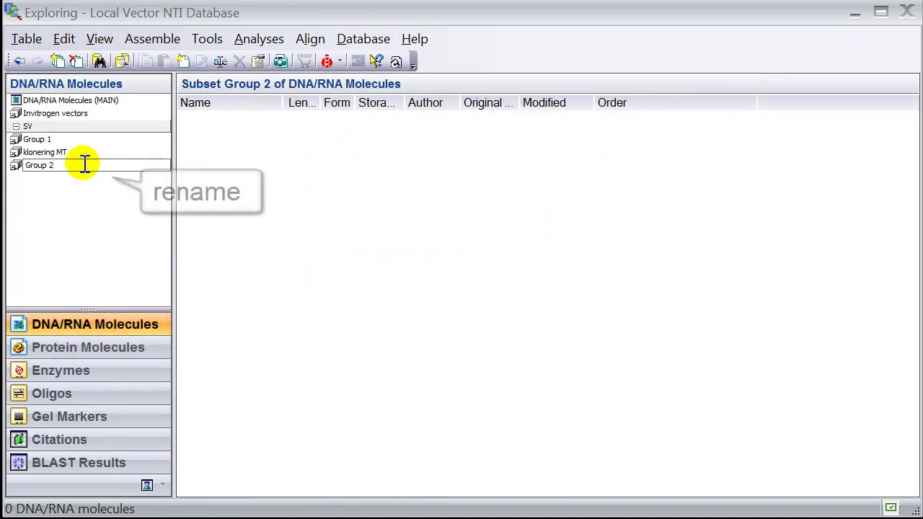
pyautogui.press('BackSpace')
pyautogui.press('BackSpace')
pyautogui.write('n')
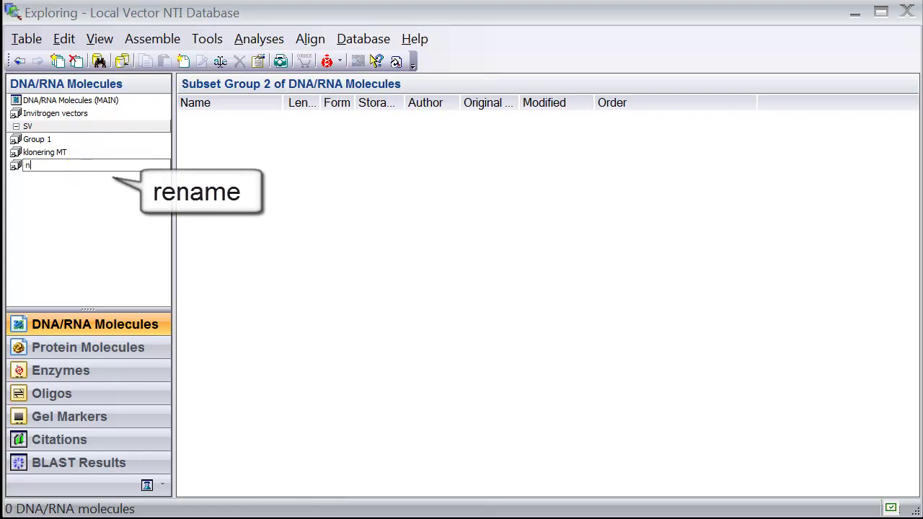
pyautogui.write('ew subset')
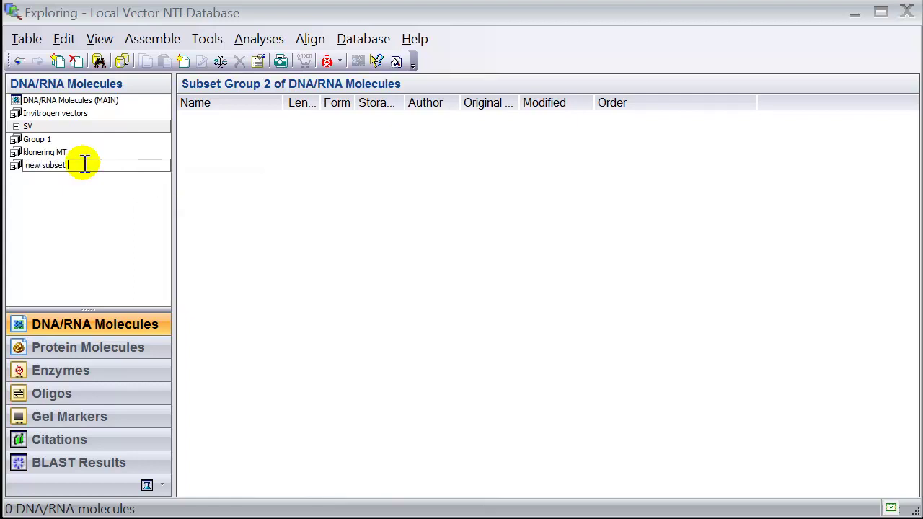
pyautogui.write(' DNA m')
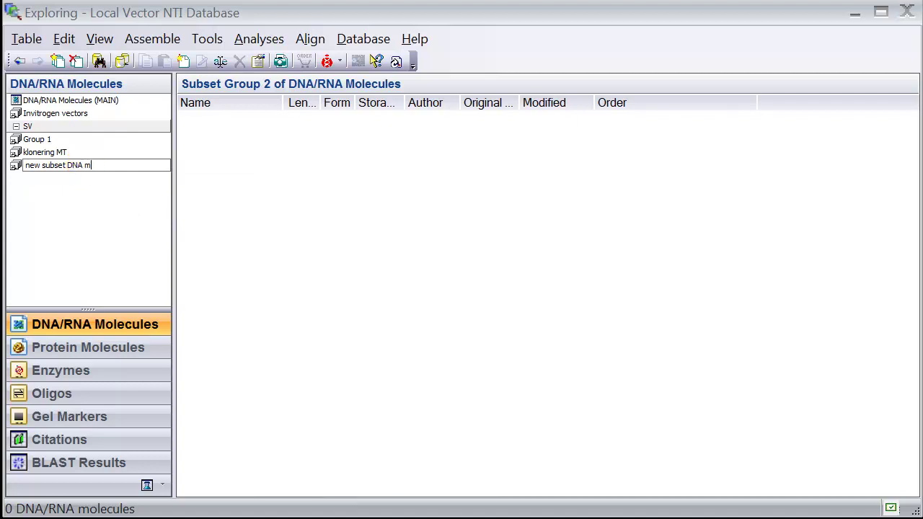
pyautogui.write('olecules')
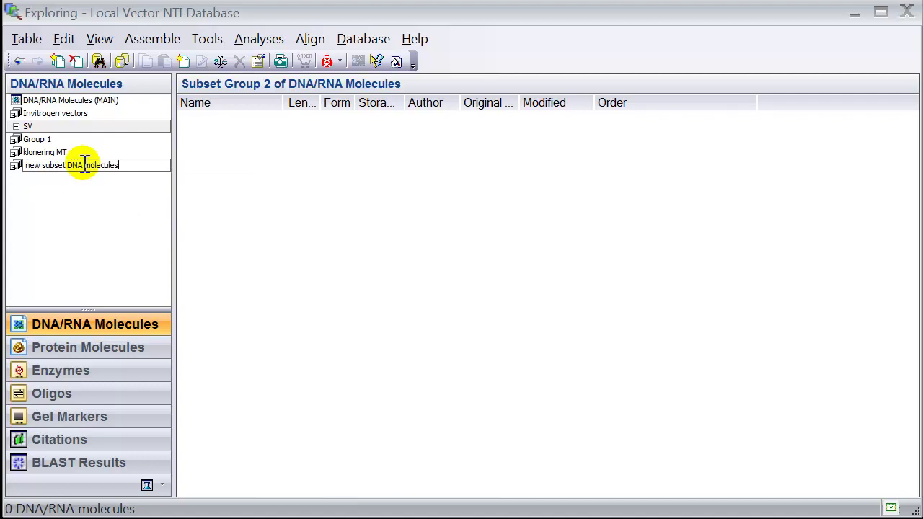
pyautogui.press('Return')
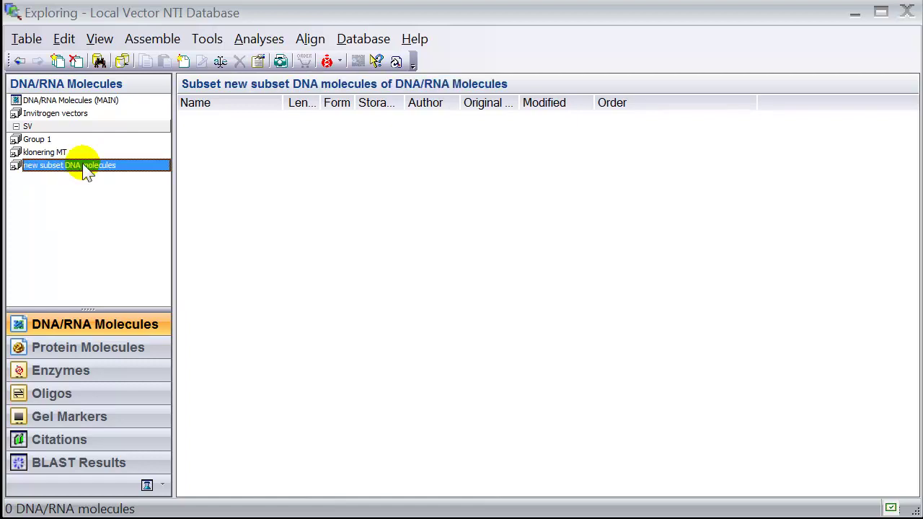
# Open "new subset DNA molecules" for editing and select the plasmid pRSVneo from the MAIN source content
pyautogui.rightClick(84, 166)
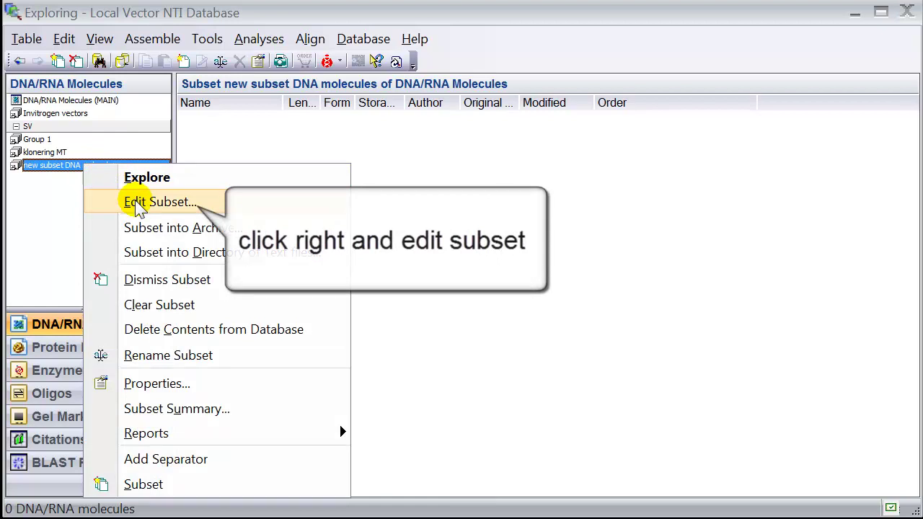
pyautogui.click(137, 203)
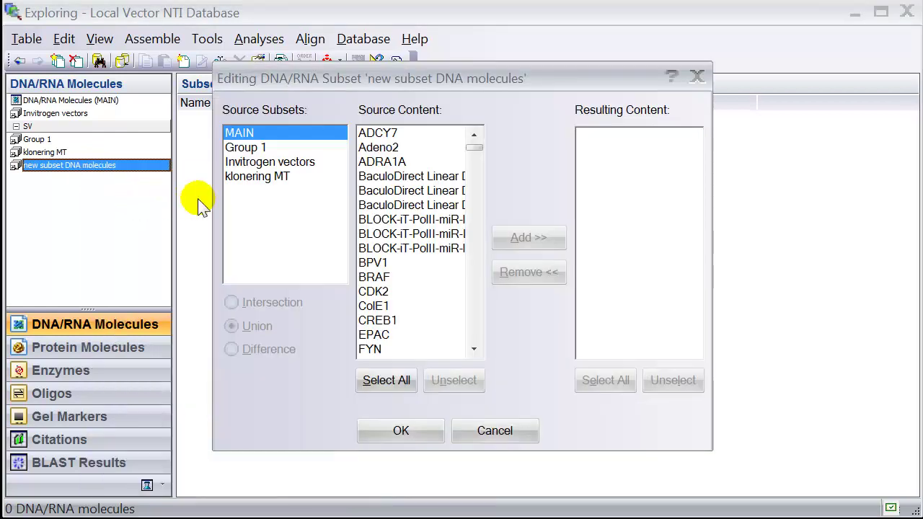
pyautogui.scroll(-2, 380, 238)
pyautogui.scroll(-15, 382, 242)
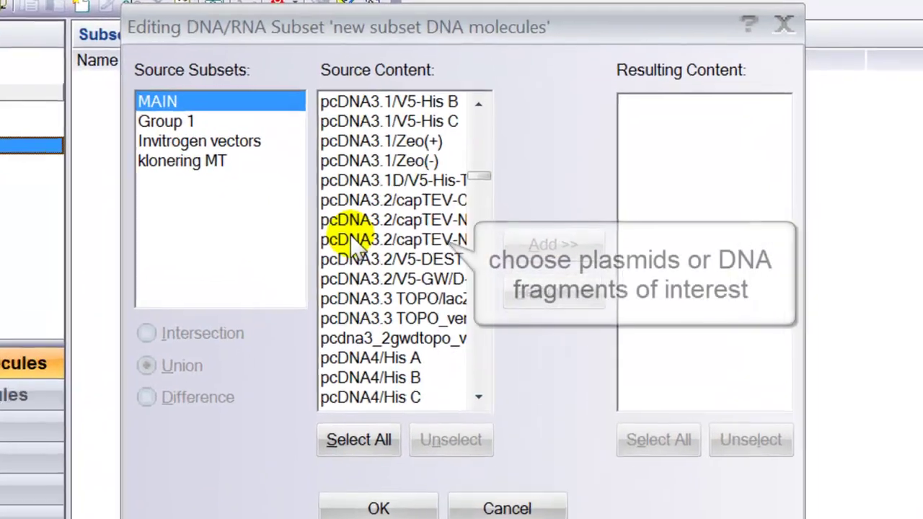
pyautogui.scroll(-20, 351, 245)
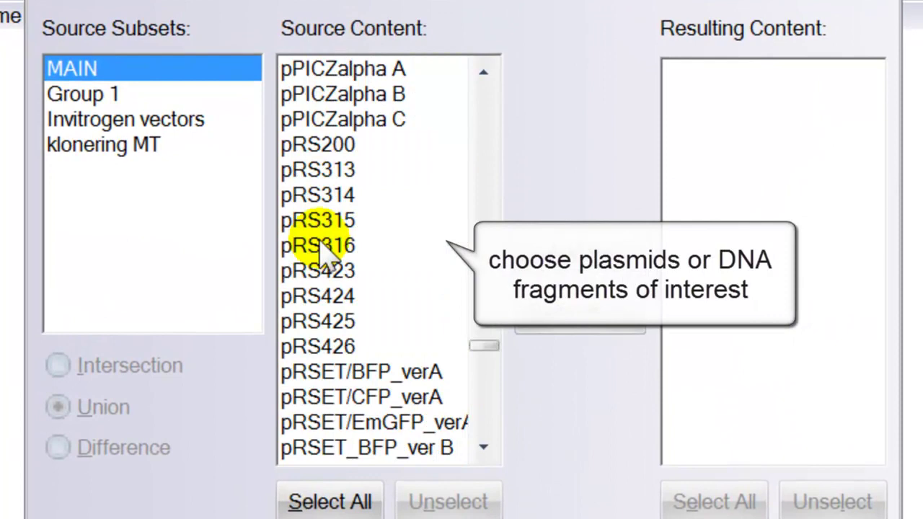
pyautogui.scroll(-4, 322, 249)
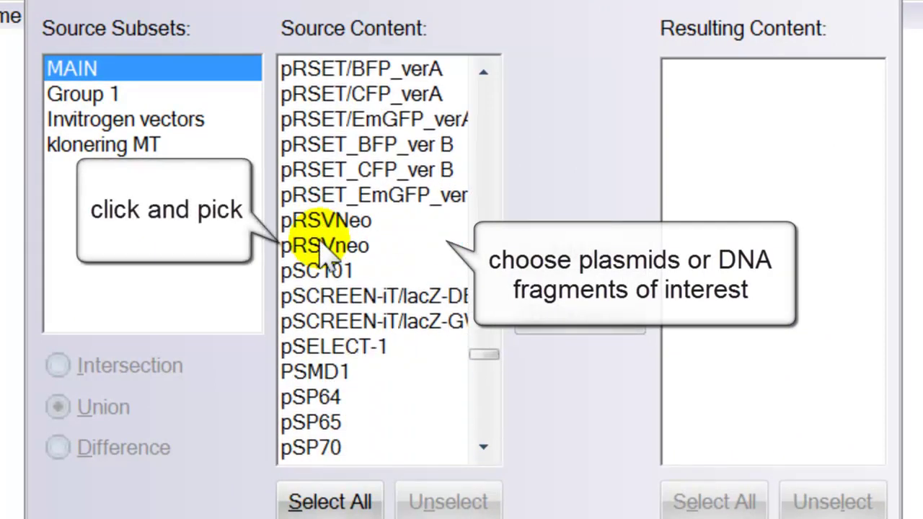
pyautogui.click(323, 246)
# Extend the selection with pUC18 and pUC19, add the selected plasmids to the subset's resulting content and confirm
pyautogui.scroll(-6, 322, 249)
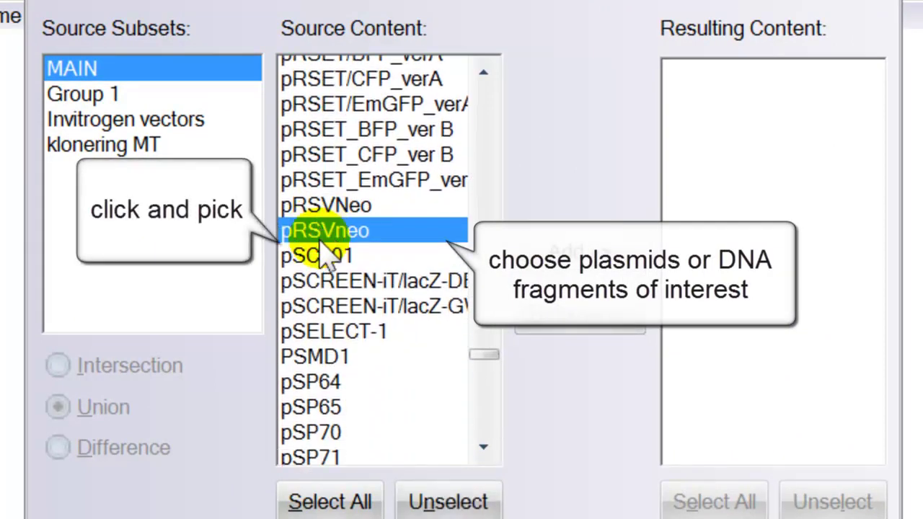
pyautogui.scroll(-3, 323, 249)
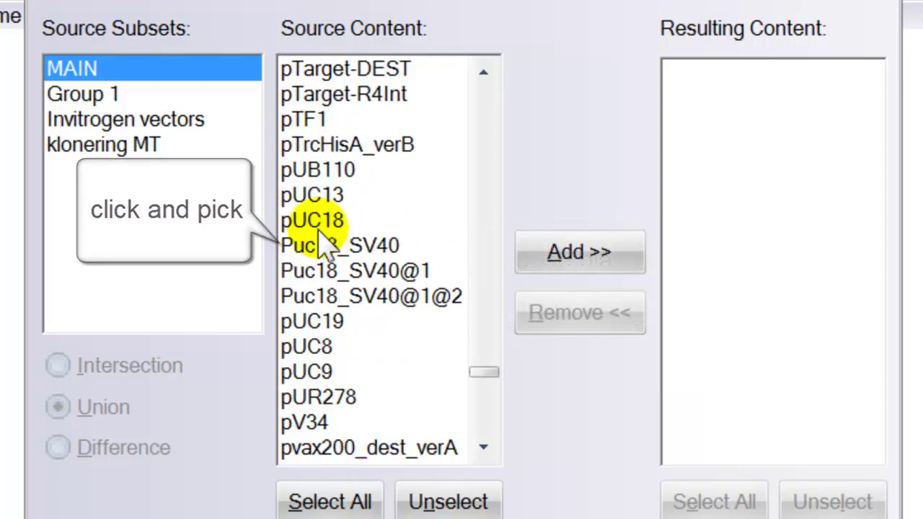
pyautogui.click(321, 219)
pyautogui.keyDown('ctrl'); pyautogui.click(336, 321); pyautogui.keyUp('ctrl')
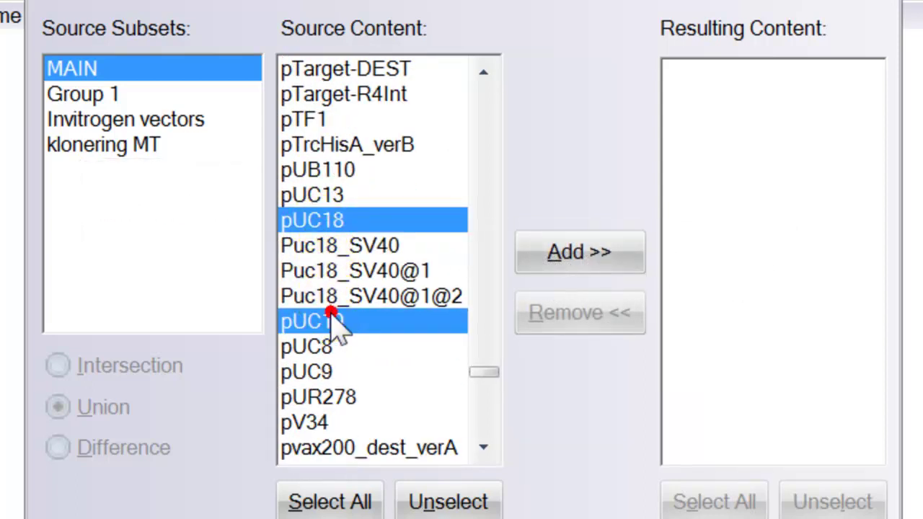
pyautogui.click(565, 256)
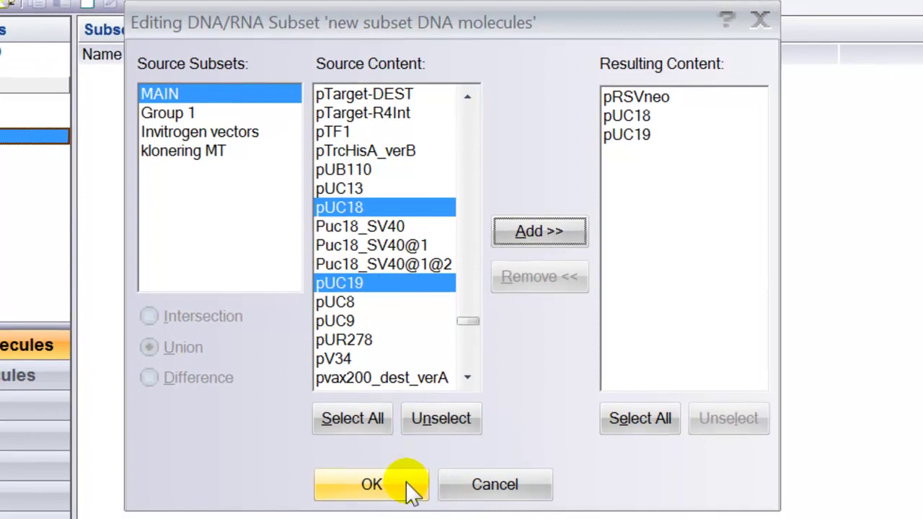
pyautogui.click(406, 483)
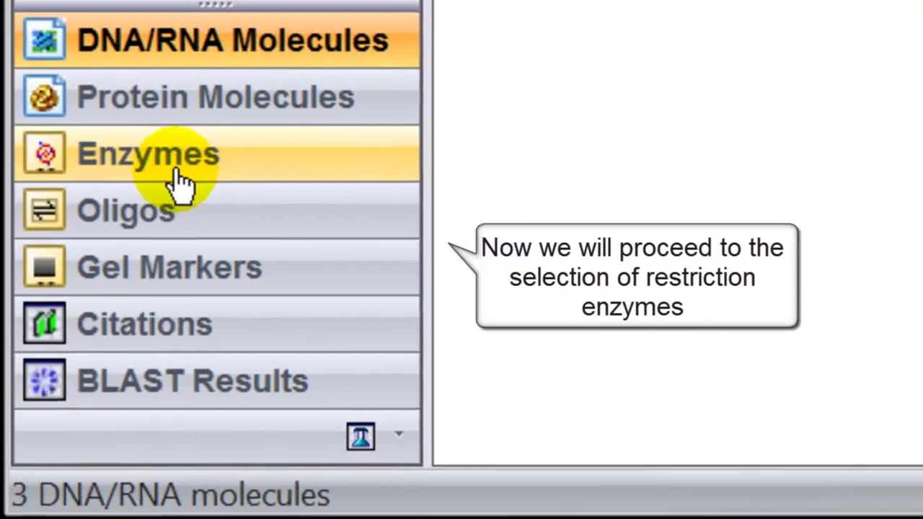
# Create a new subset in the Enzymes database and name it "nieuwe subset enzymes"
pyautogui.click(122, 232)
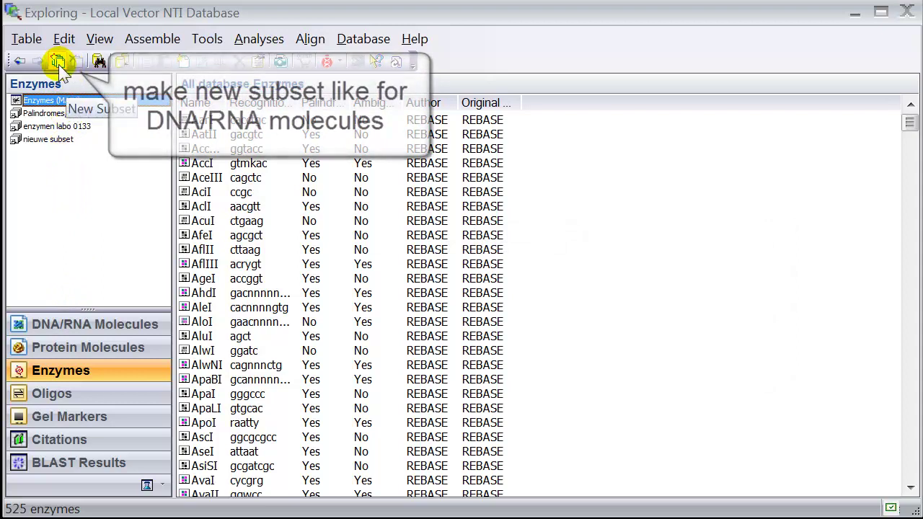
pyautogui.click(58, 62)
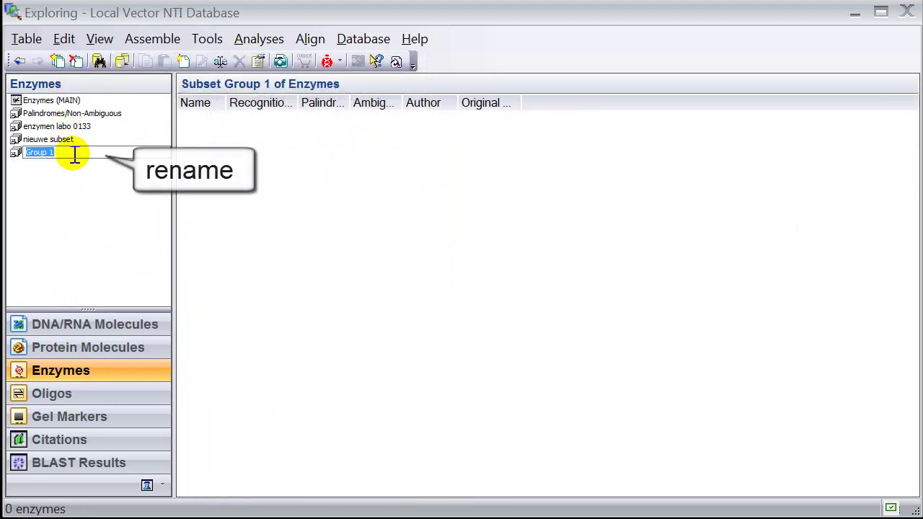
pyautogui.moveTo(70, 154); pyautogui.dragTo(18, 160)
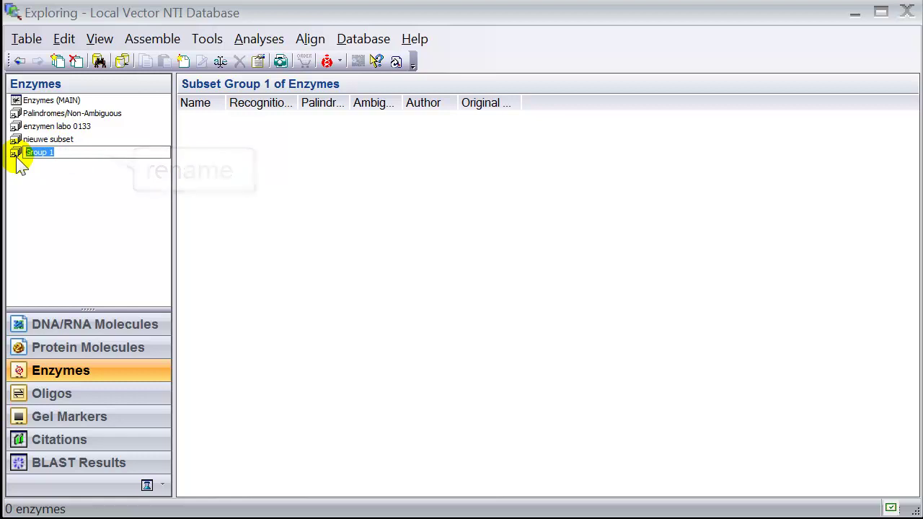
pyautogui.write('nieuwe subset')
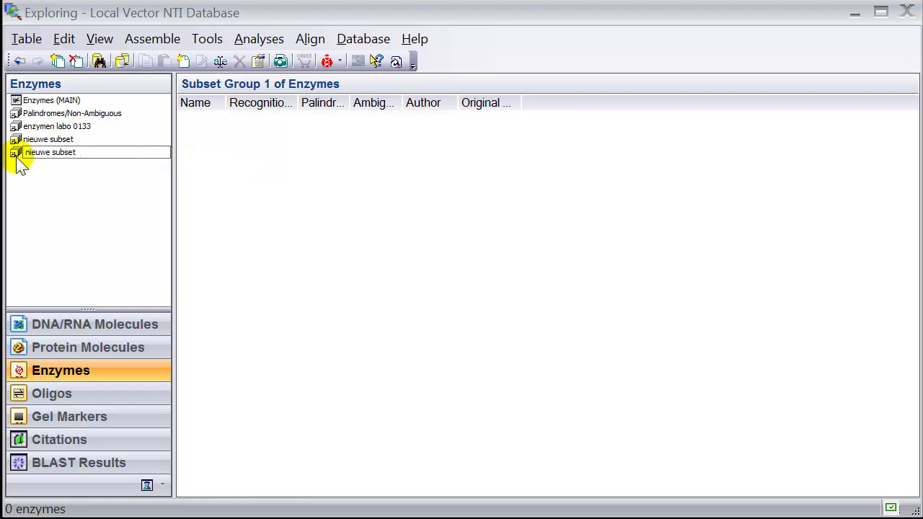
pyautogui.write(' enzymes')
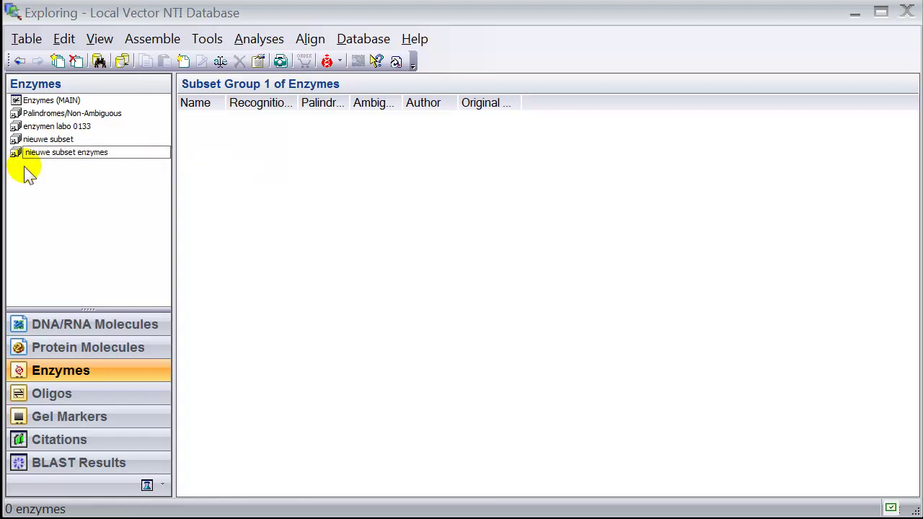
pyautogui.press('Return')
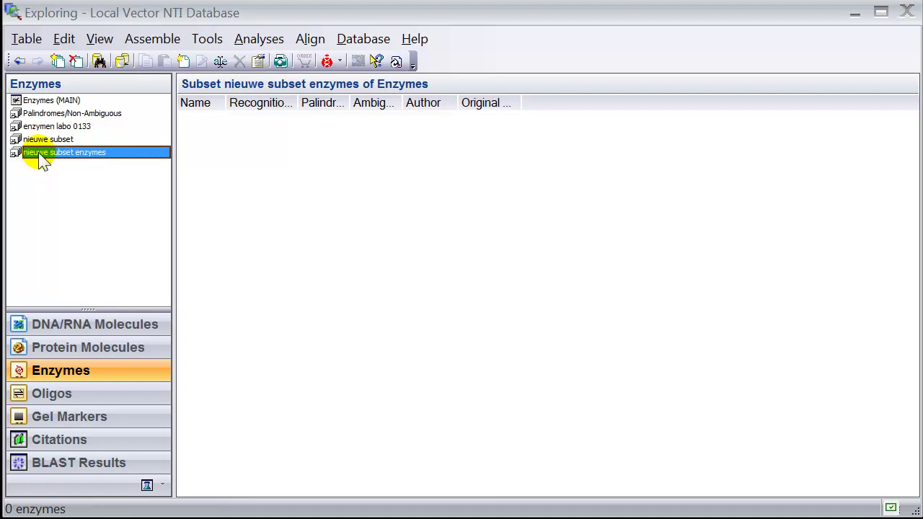
# Open "nieuwe subset enzymes" for editing and select the enzyme BamHI in the MAIN source content
pyautogui.rightClick(42, 159)
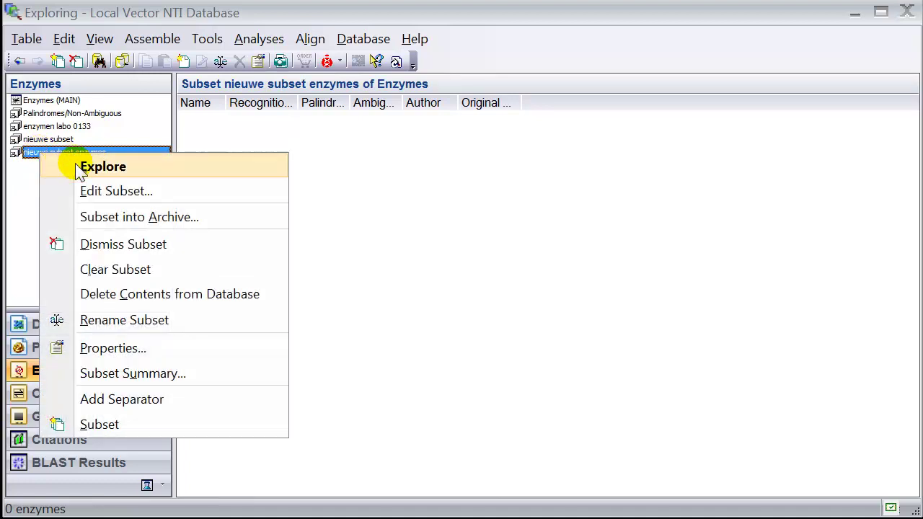
pyautogui.click(99, 191)
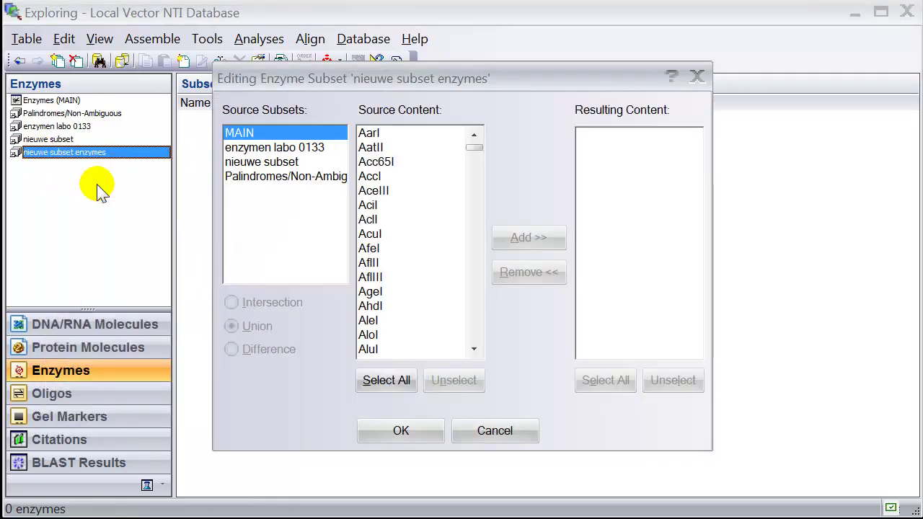
pyautogui.scroll(-2, 369, 181)
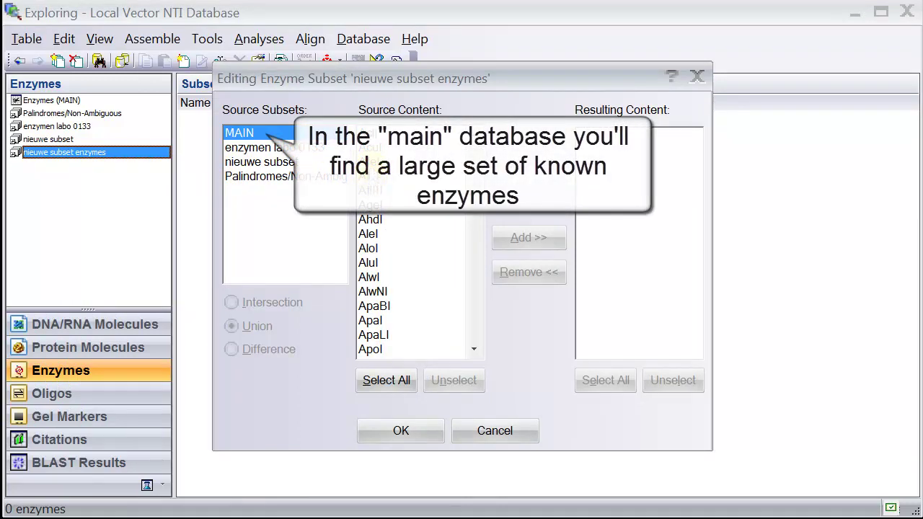
pyautogui.click(371, 148)
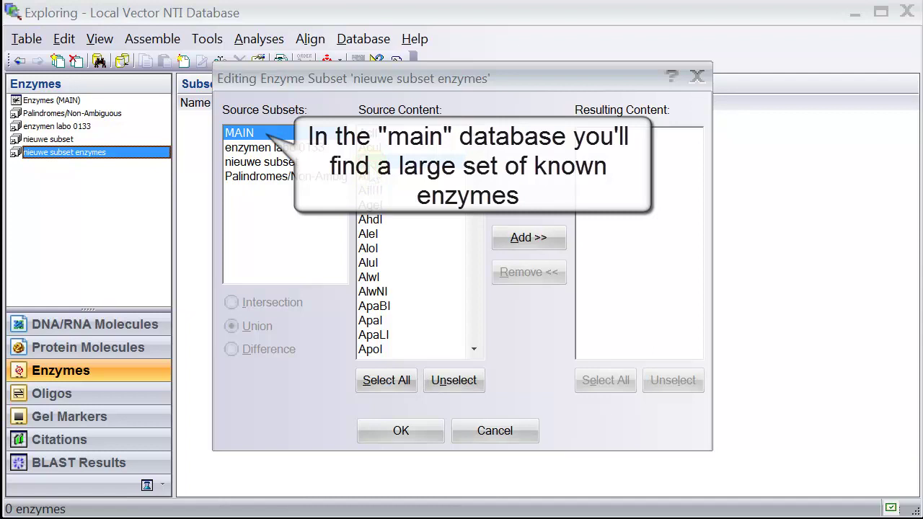
pyautogui.scroll(-7, 370, 166)
pyautogui.click(370, 163)
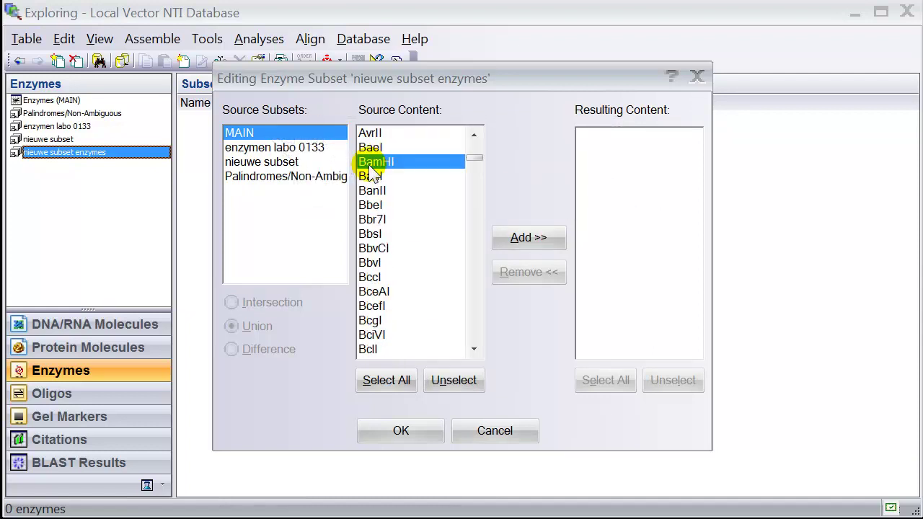
# Select the enzymes EcoRI, HincII and HindIII in the MAIN source content
pyautogui.scroll(-15, 370, 169)
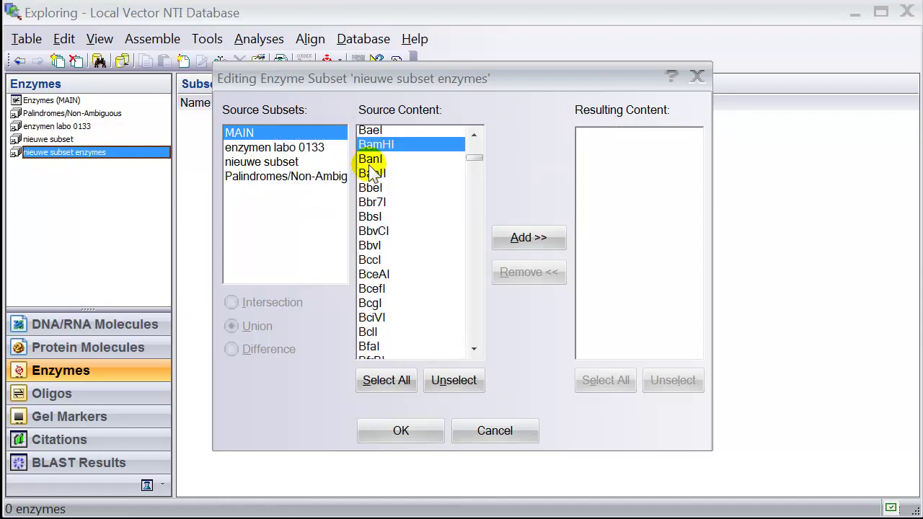
pyautogui.click(382, 306)
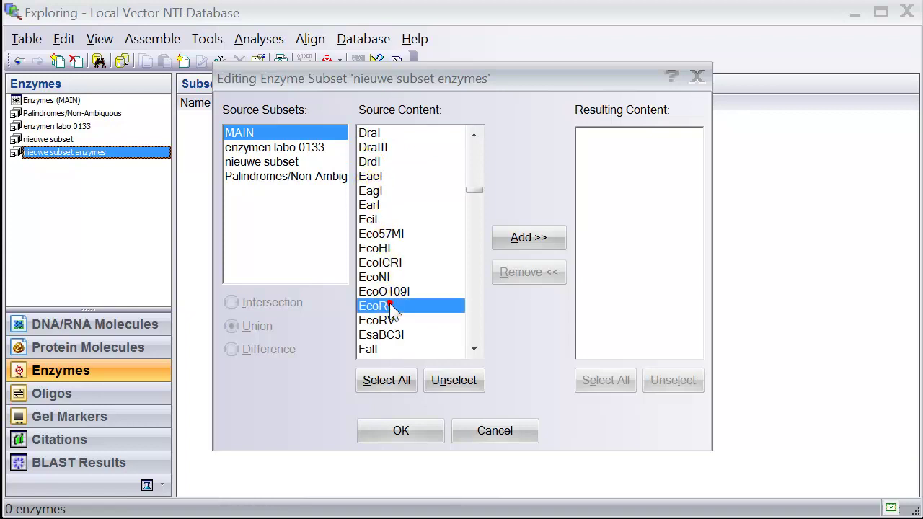
pyautogui.scroll(-1, 390, 307)
pyautogui.scroll(-9, 391, 303)
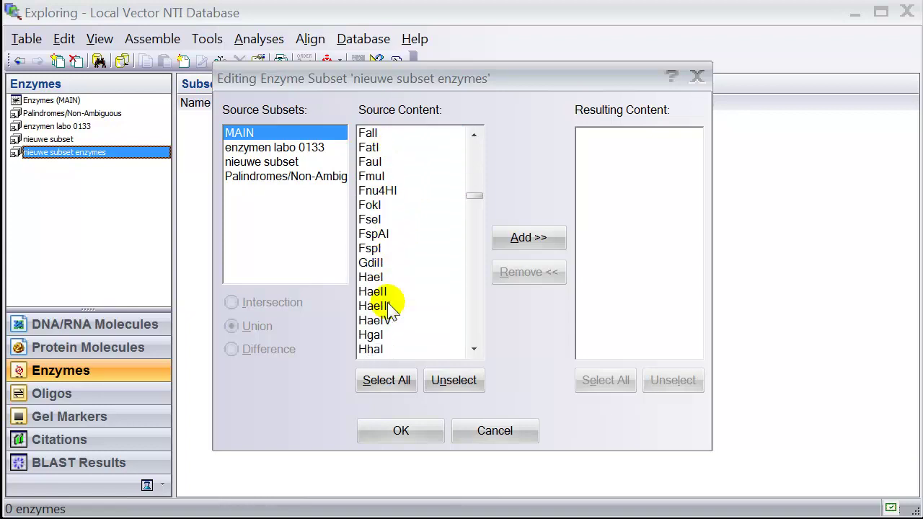
pyautogui.keyDown('ctrl'); pyautogui.click(382, 163); pyautogui.keyUp('ctrl')
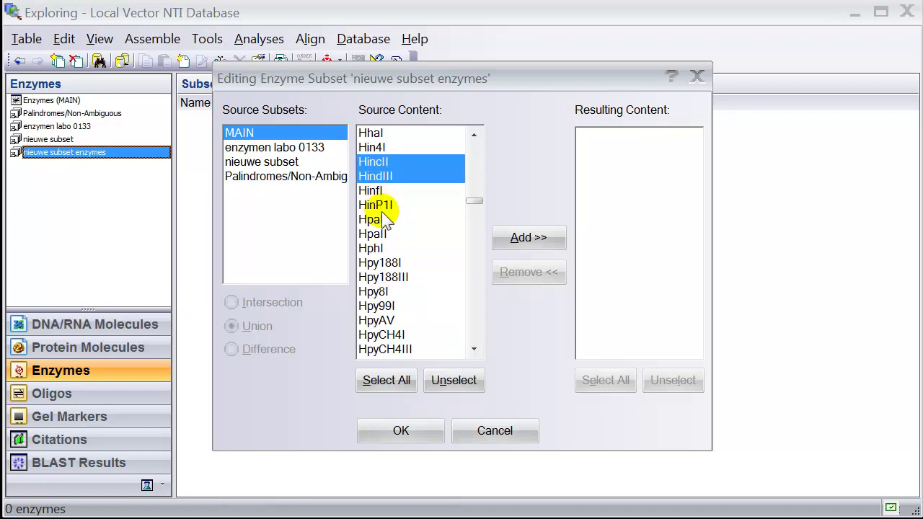
# Extend the source content selection with the enzymes RsaI, SacI and SmaI
pyautogui.write('rs')
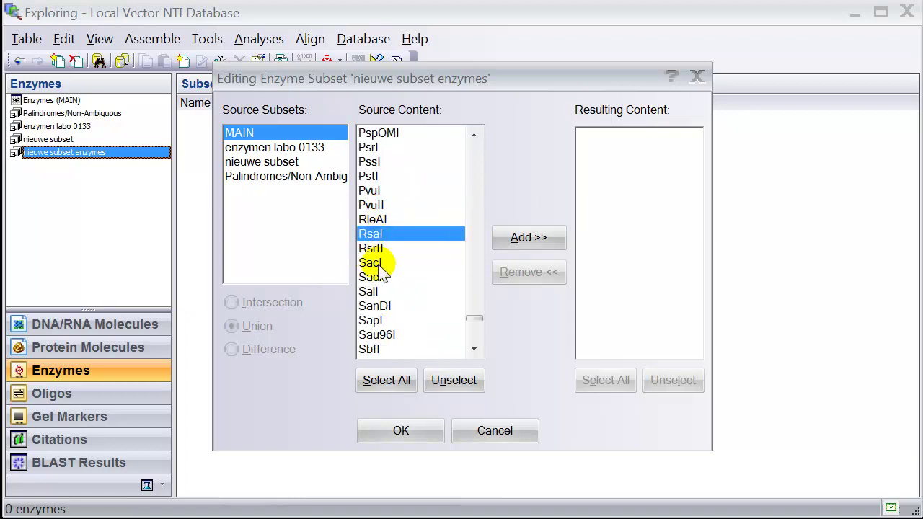
pyautogui.keyDown('ctrl'); pyautogui.click(381, 264); pyautogui.keyUp('ctrl')
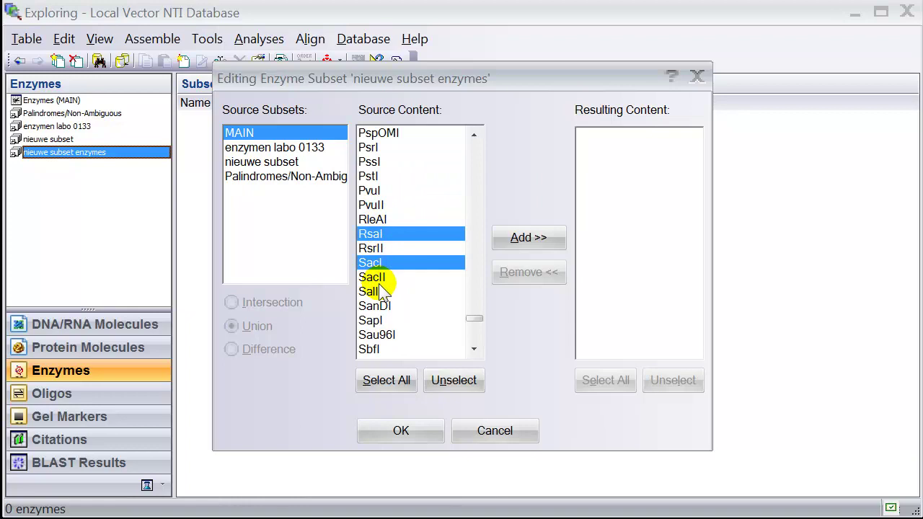
pyautogui.scroll(-3, 382, 288)
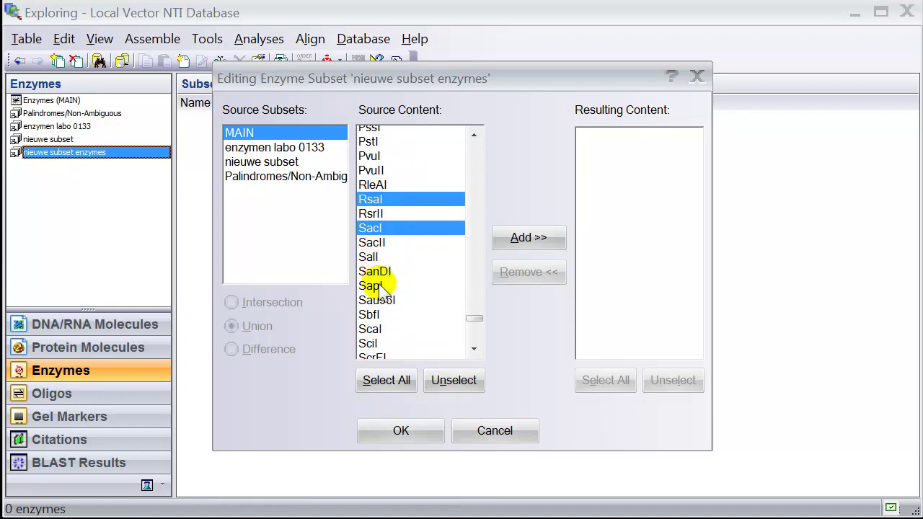
pyautogui.scroll(-3, 377, 288)
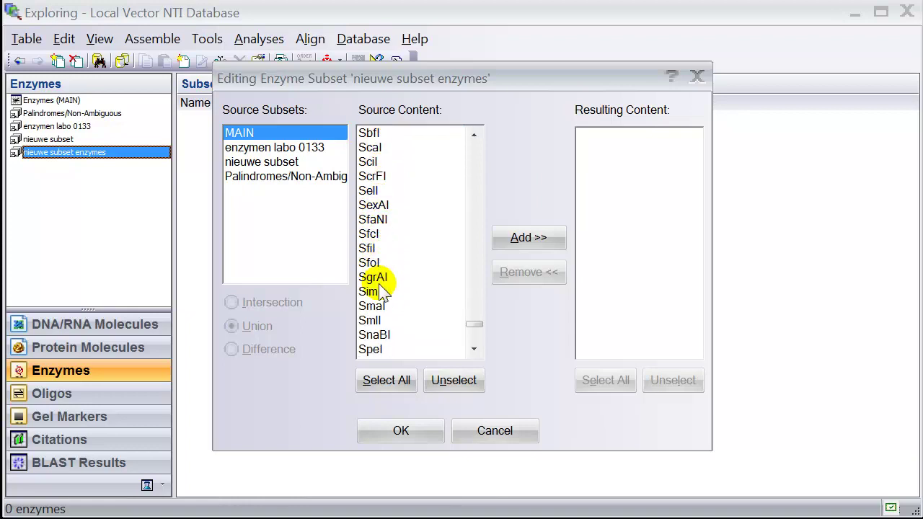
pyautogui.keyDown('ctrl'); pyautogui.click(377, 264); pyautogui.keyUp('ctrl')
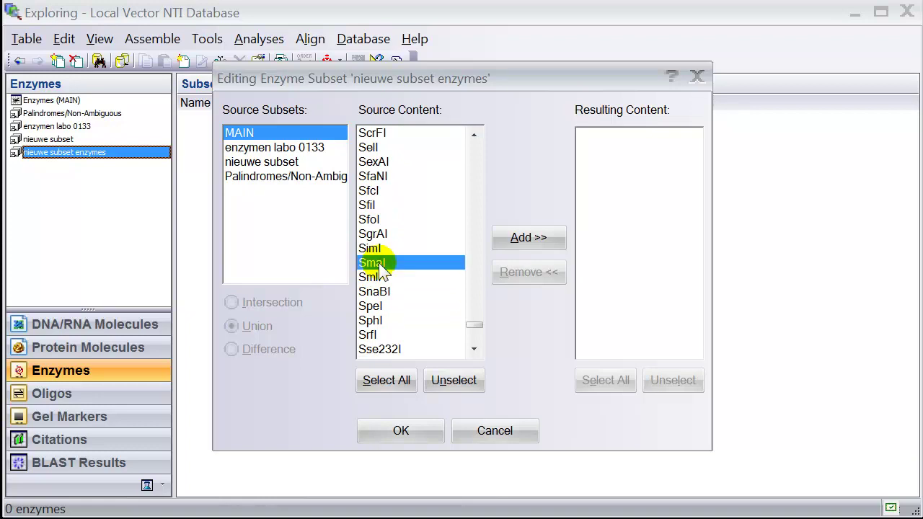
# Extend the selection with XbaI and XhoI, add the selected enzymes to the subset's resulting content and confirm
pyautogui.scroll(-10, 379, 263)
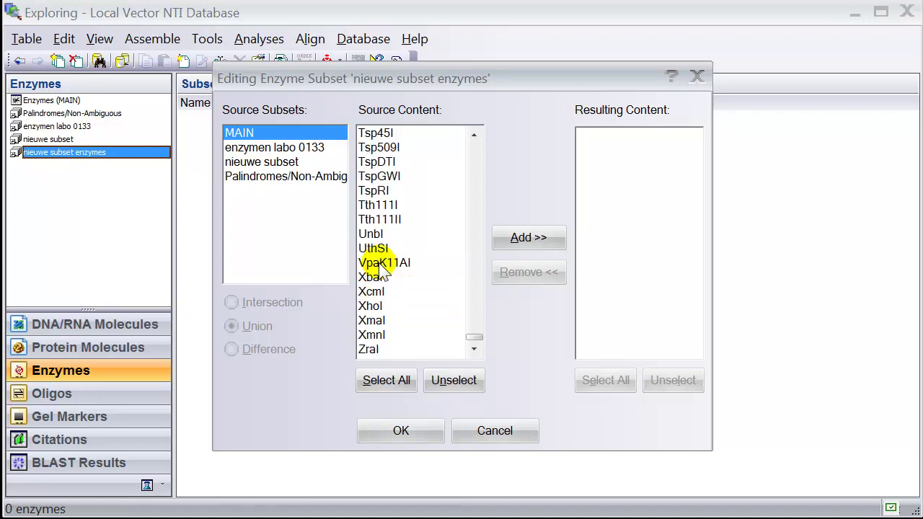
pyautogui.keyDown('ctrl'); pyautogui.click(377, 278); pyautogui.keyUp('ctrl')
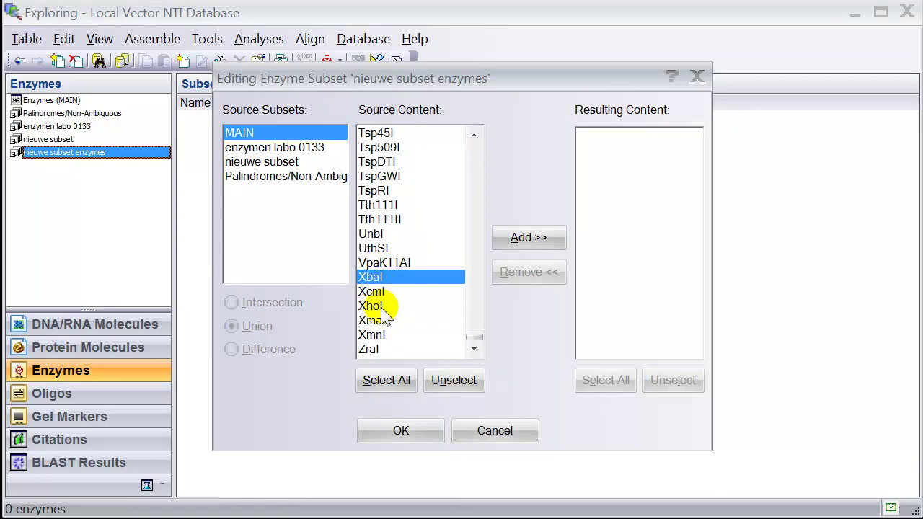
pyautogui.keyDown('ctrl'); pyautogui.click(381, 306); pyautogui.keyUp('ctrl')
pyautogui.click(527, 237)
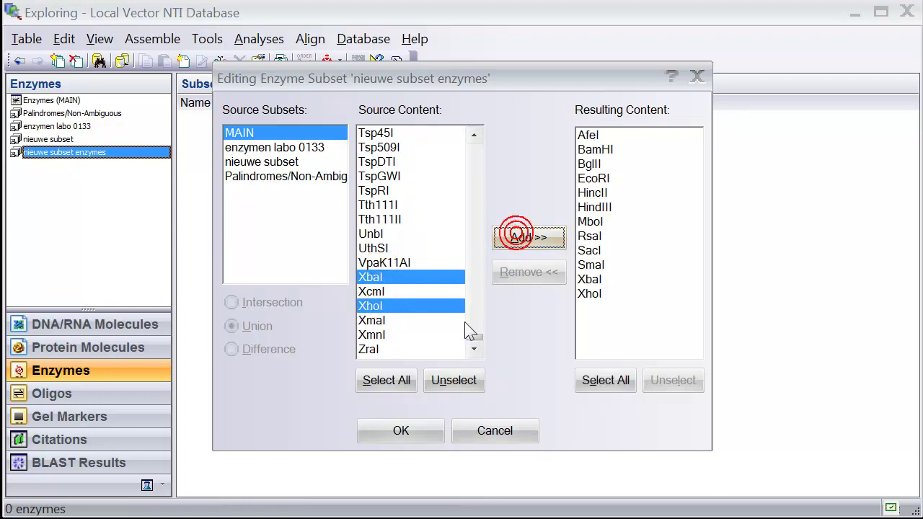
pyautogui.click(401, 431)
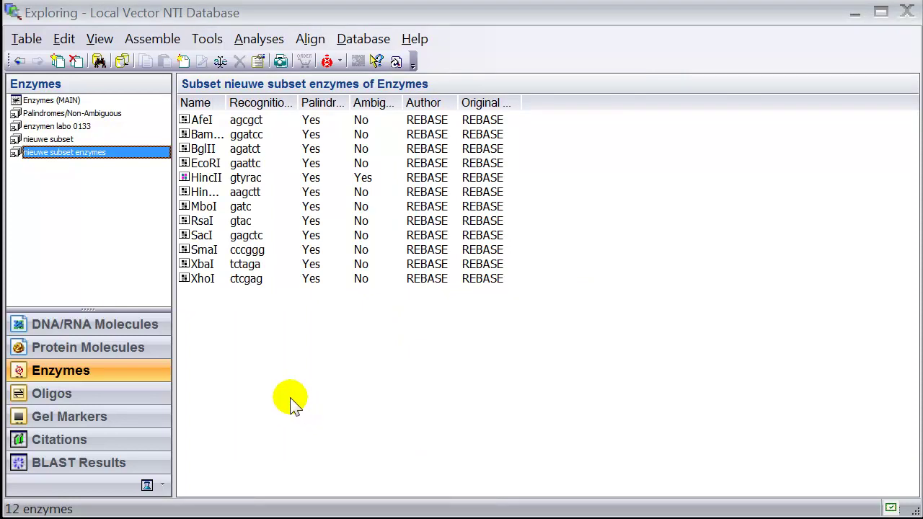
# Save "nieuwe subset enzymes" as an enzyme archive named "archief nieuwe subset enzymes" on the desktop (Bureaublad)
pyautogui.rightClick(72, 153)
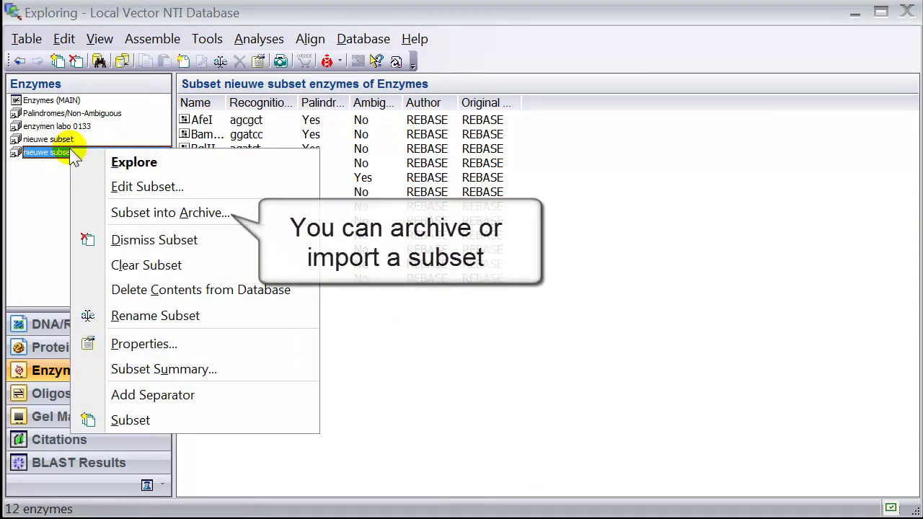
pyautogui.click(133, 215)
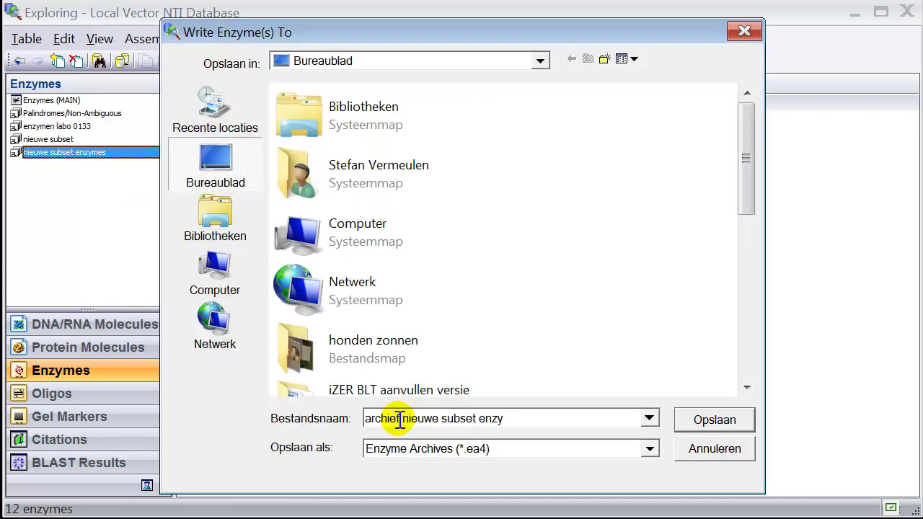
pyautogui.write('mes')
pyautogui.click(692, 420)
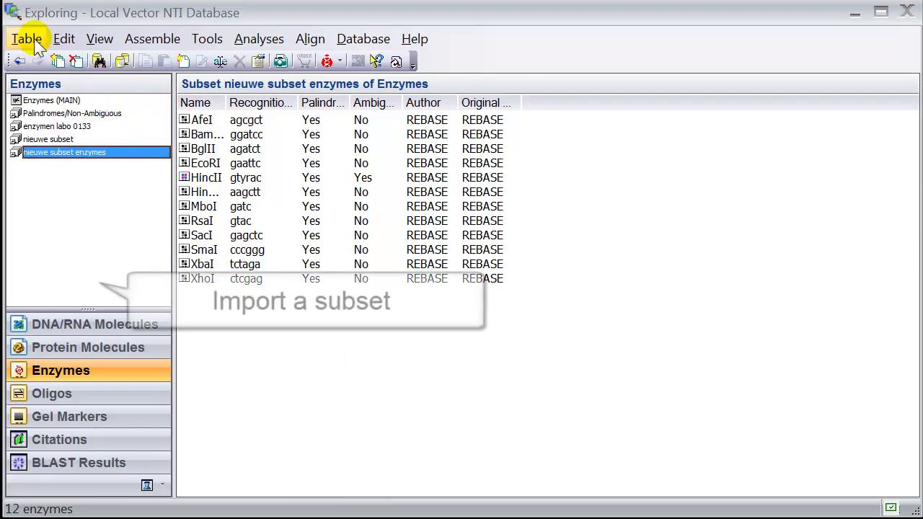
# Import molecules from the archive file "archief nieuwe subset enzymes.ea4" on the desktop
pyautogui.click(29, 40)
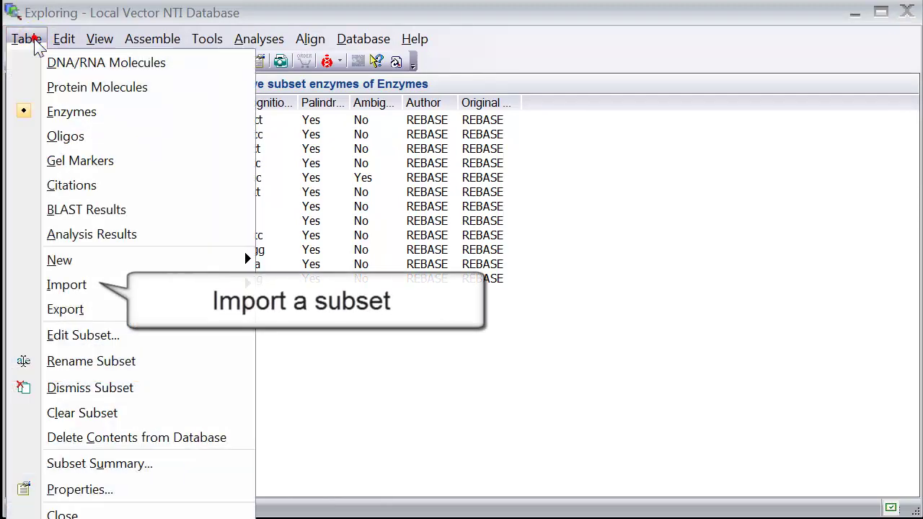
pyautogui.moveTo(99, 288)
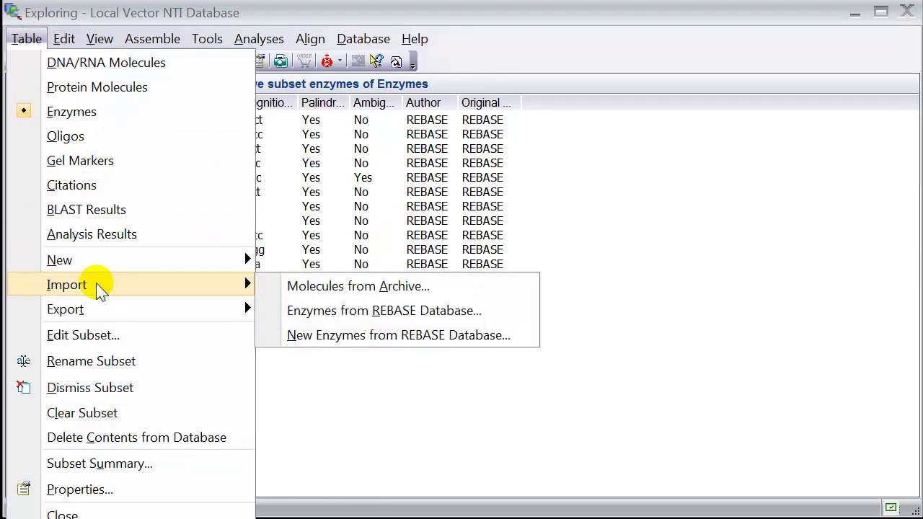
pyautogui.click(312, 289)
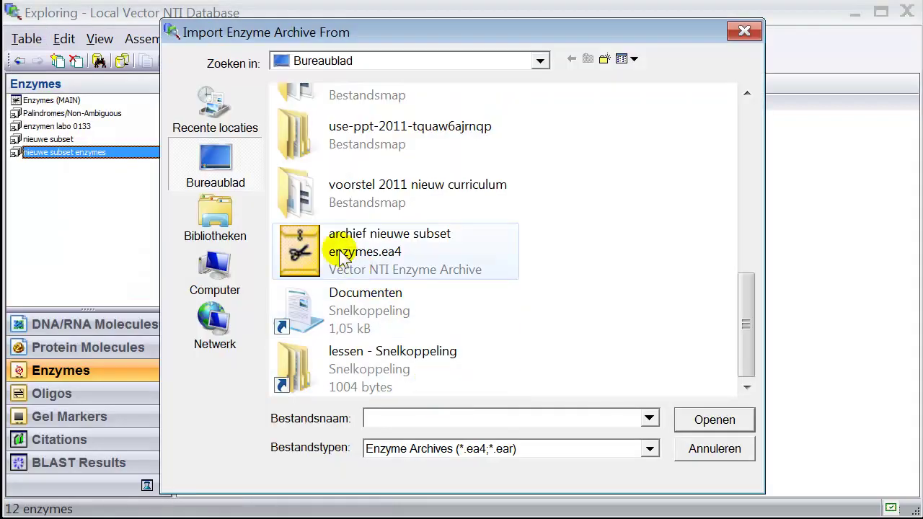
pyautogui.click(311, 249)
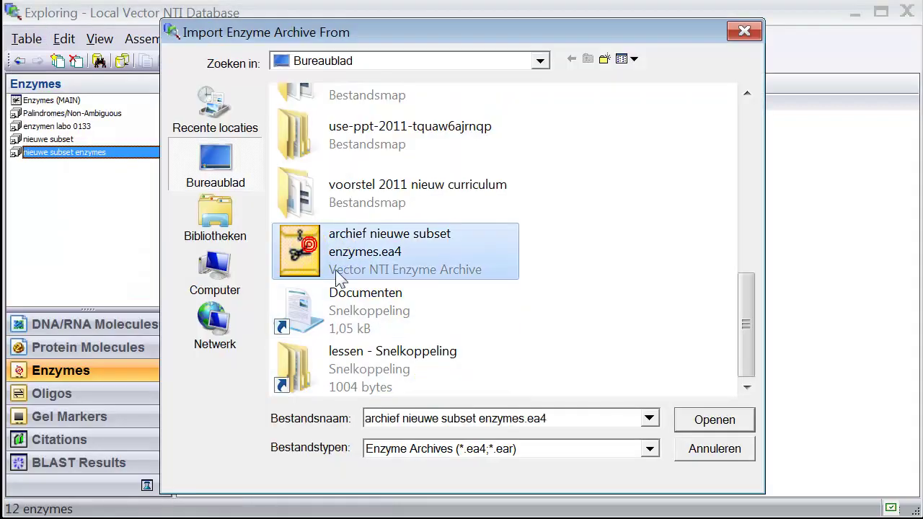
pyautogui.click(710, 424)
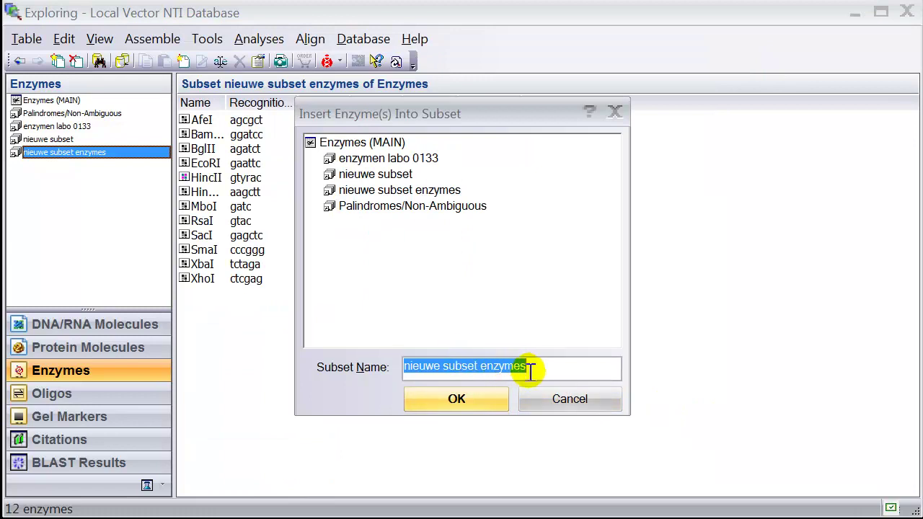
# Insert the imported enzymes into a subset named "nieuwe subset enzymes2"
pyautogui.click(536, 367)
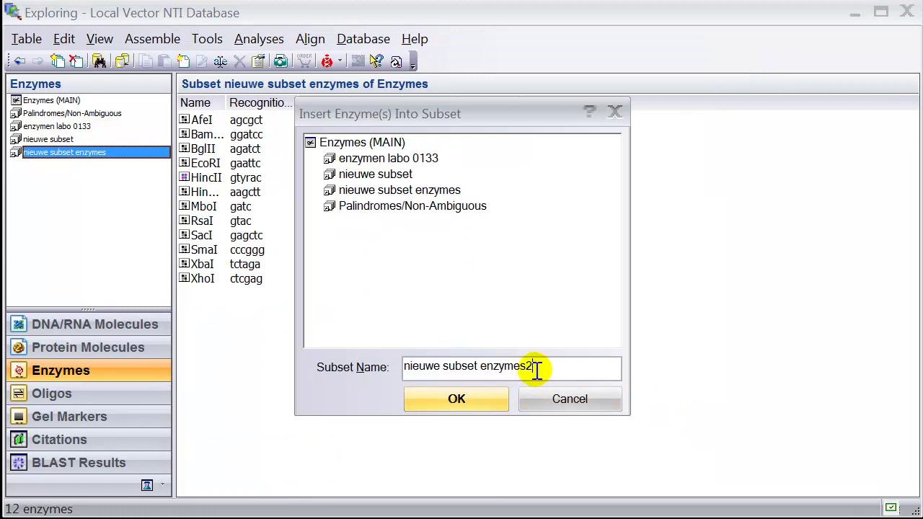
pyautogui.click(475, 402)
pyautogui.click(368, 302)
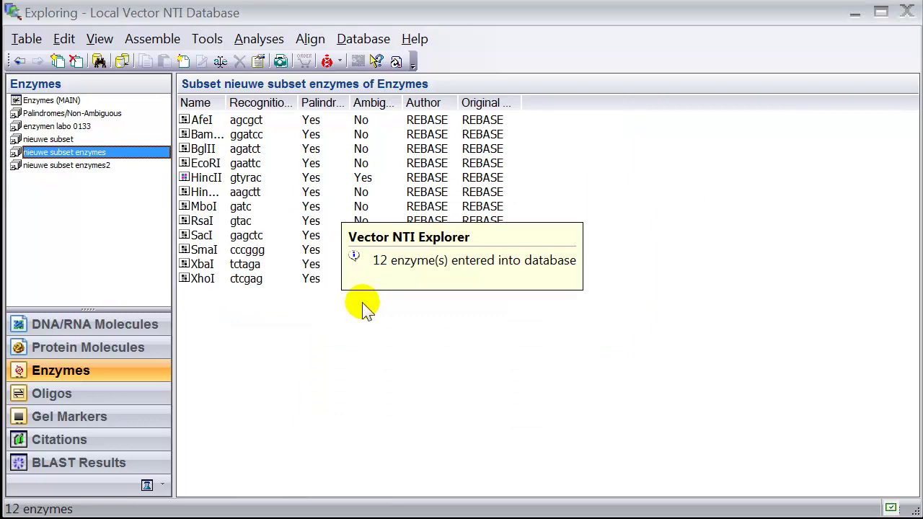
# Compare "nieuwe subset enzymes2" with "nieuwe subset enzymes" and dismiss the subset "nieuwe subset enzymes2"
pyautogui.click(93, 169)
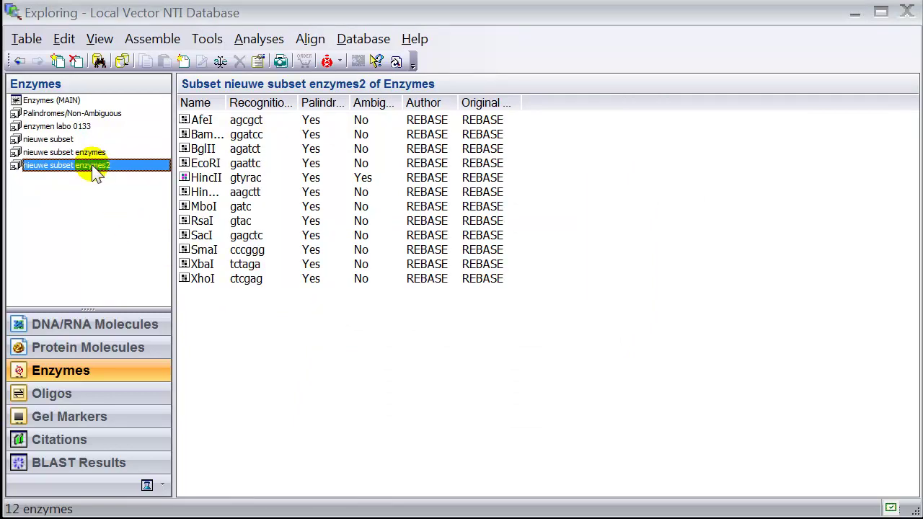
pyautogui.click(90, 152)
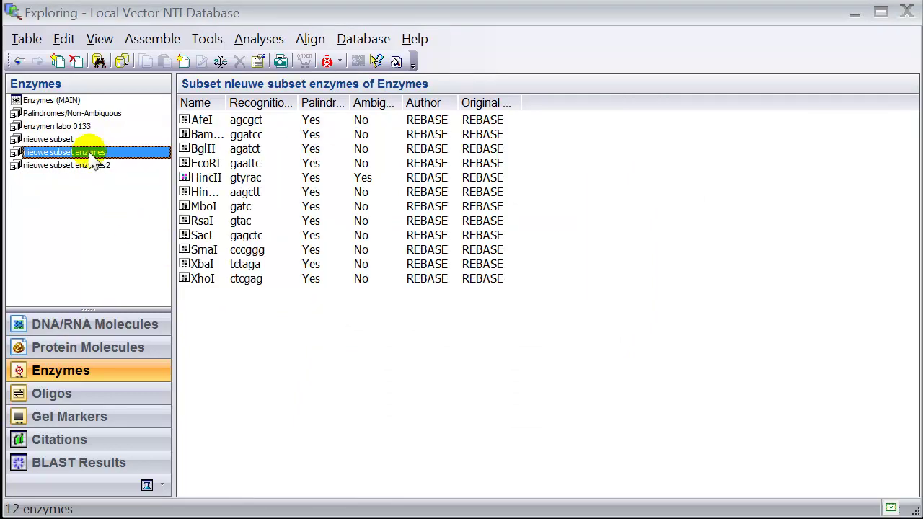
pyautogui.click(91, 167)
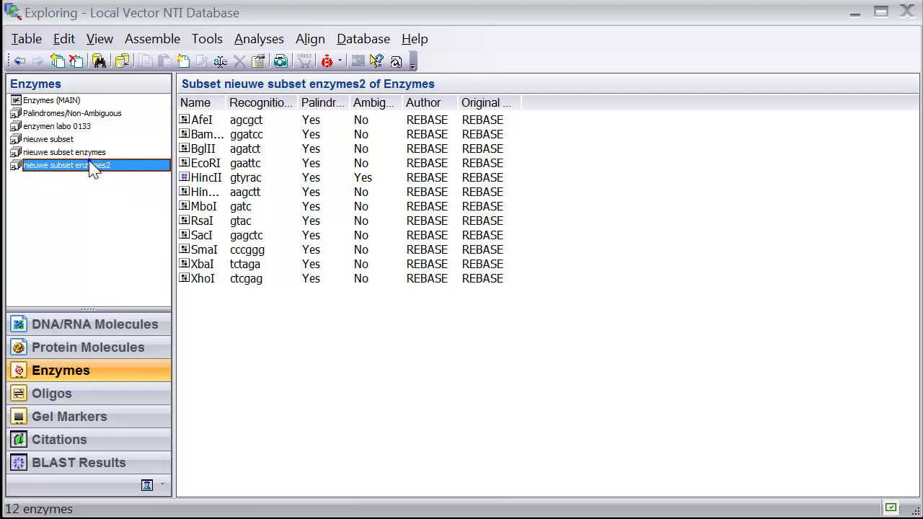
pyautogui.rightClick(92, 170)
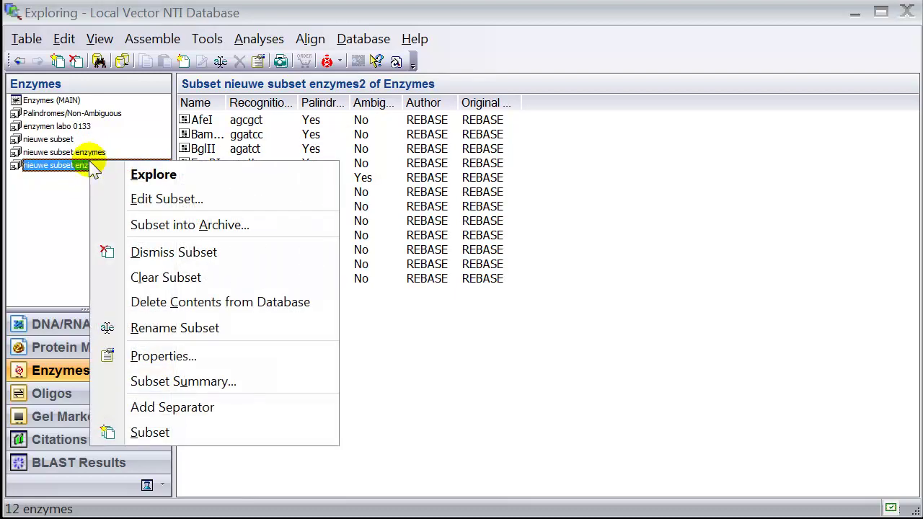
pyautogui.click(173, 254)
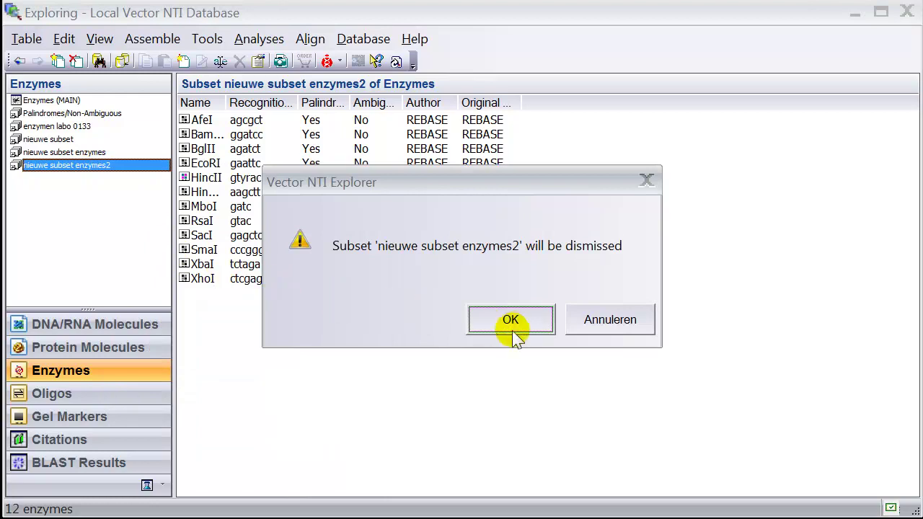
pyautogui.click(515, 330)
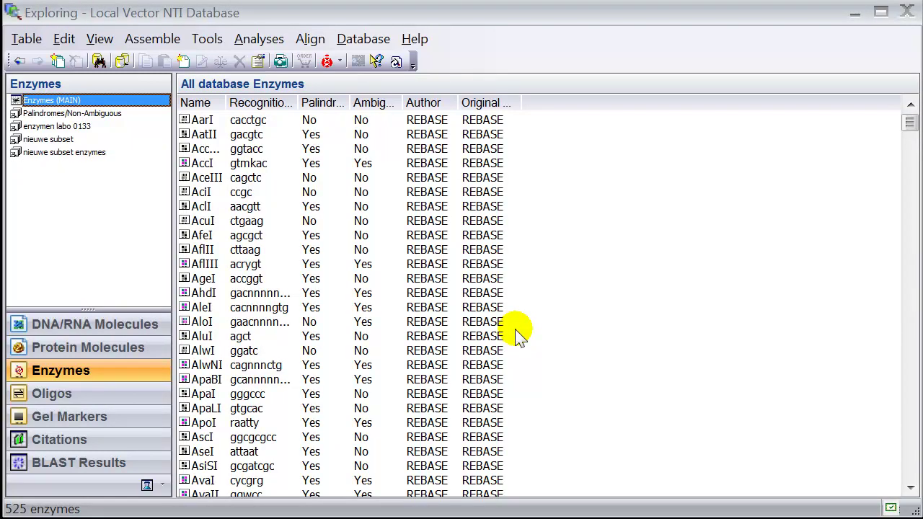
# Open the plasmid pUC18 from "new subset DNA molecules" in the DNA/RNA Molecules database
pyautogui.click(108, 331)
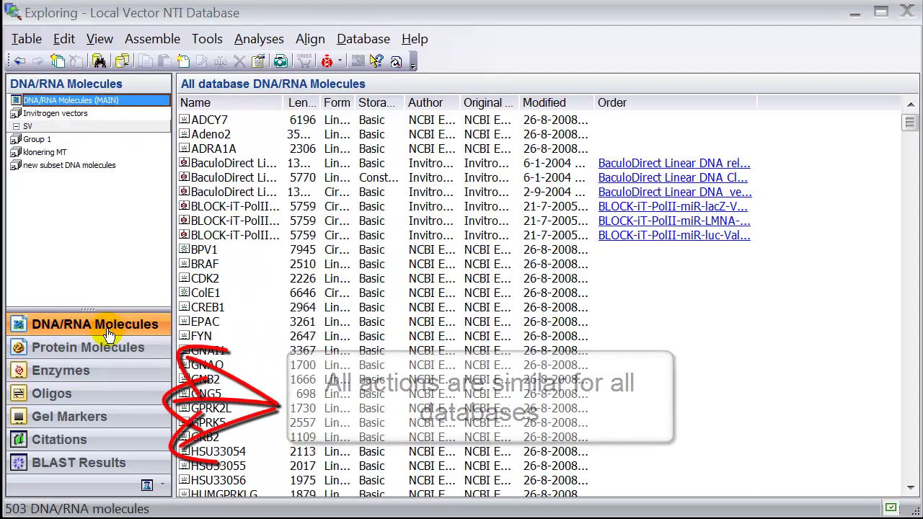
pyautogui.click(65, 165)
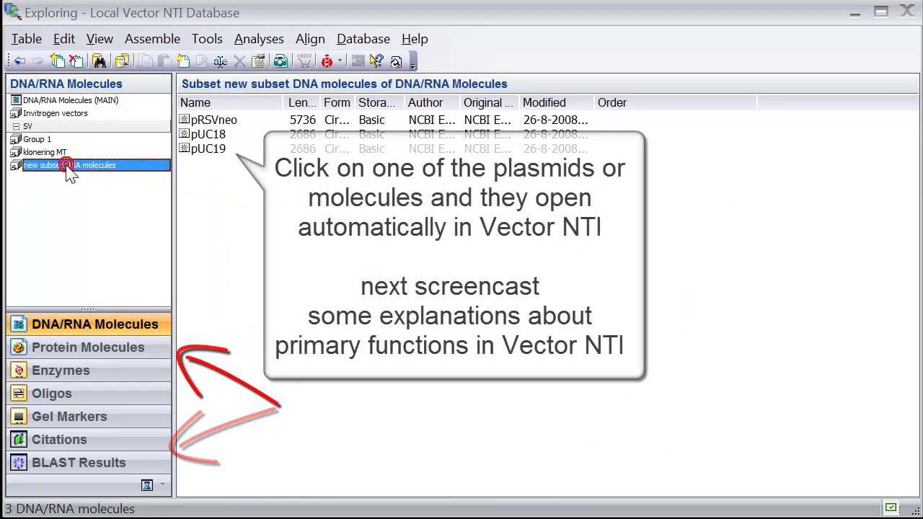
pyautogui.click(216, 137)
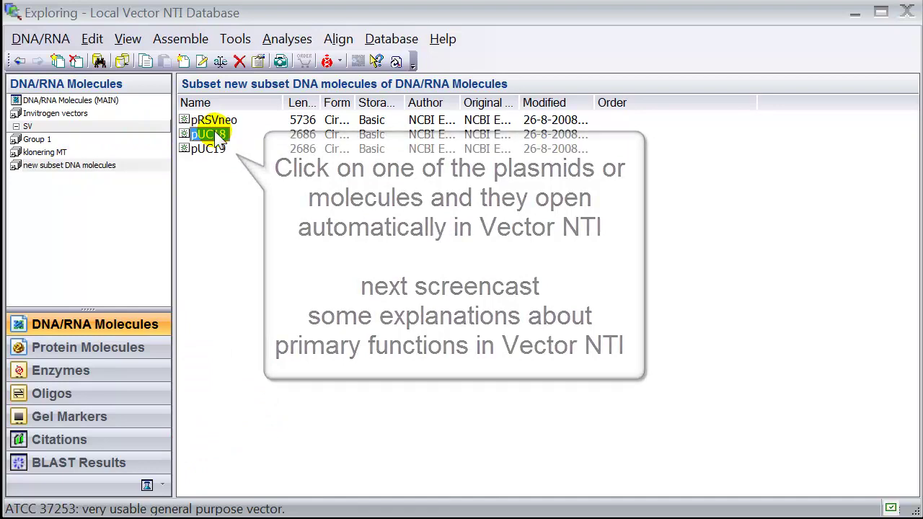
pyautogui.rightClick(218, 137)
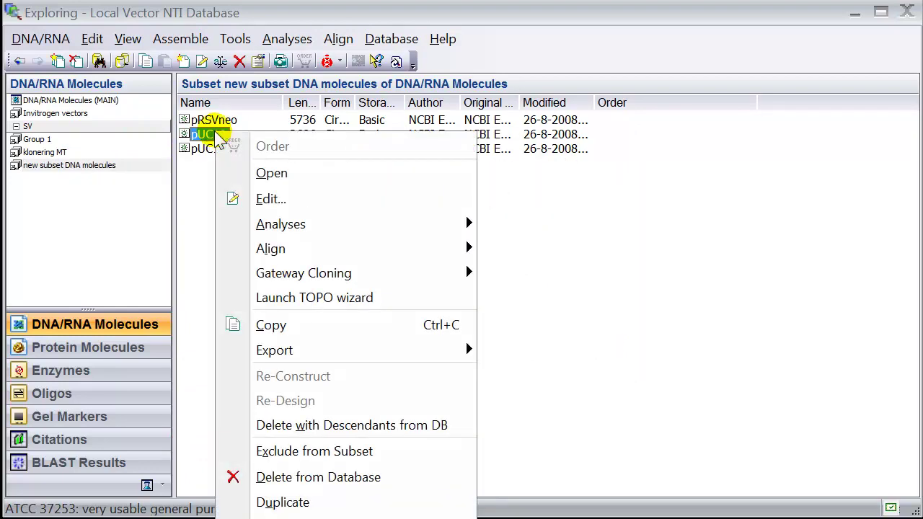
pyautogui.click(271, 174)
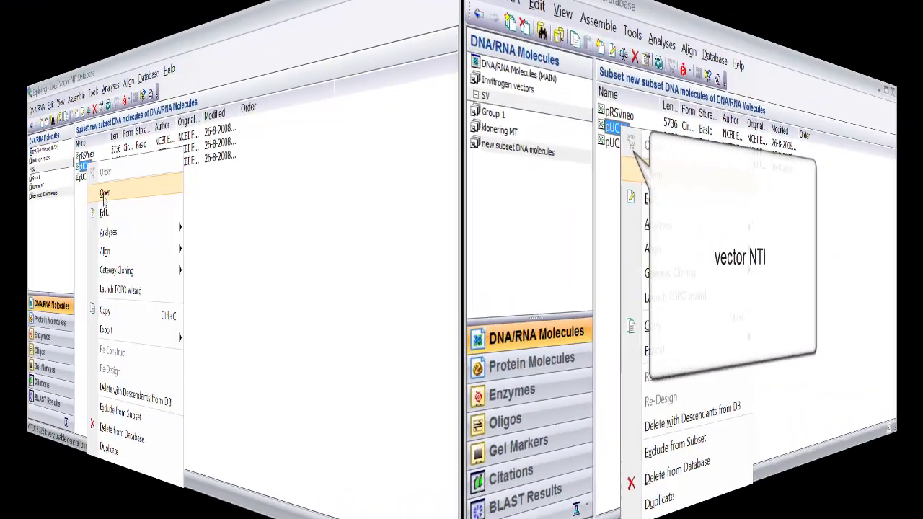